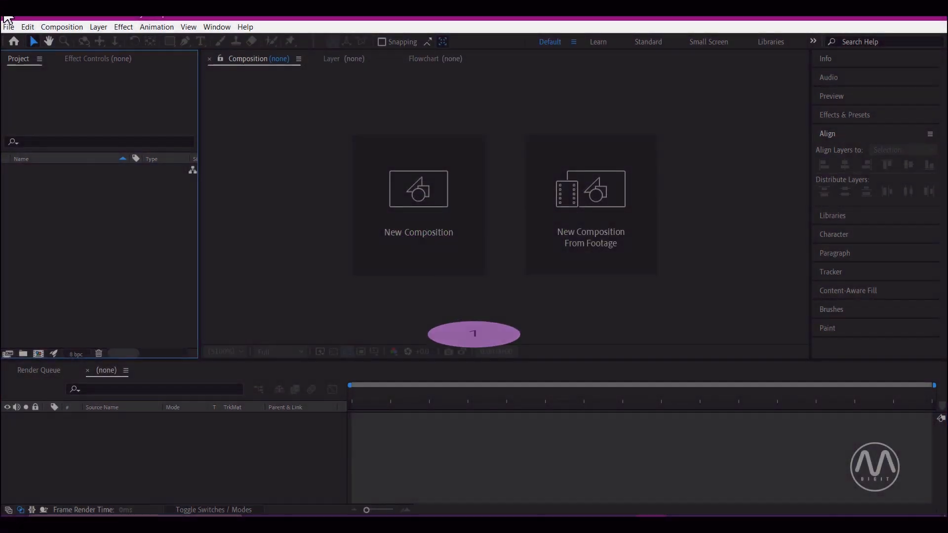
Step: Create a new 1920 x 1080 composition using the HDTV 1080 24 preset and the default composition settings
{"action": "left_click", "coordinate": [66, 28]}
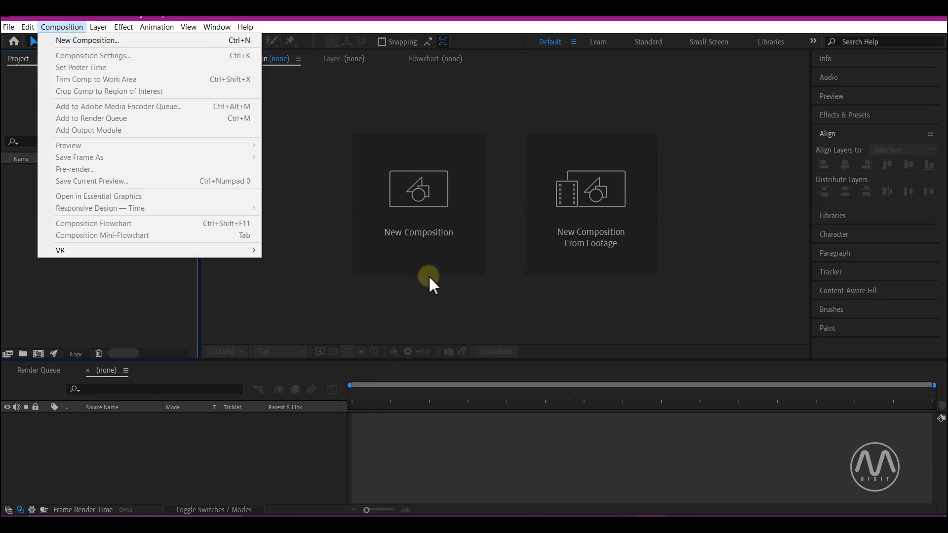
{"action": "left_click", "coordinate": [384, 296]}
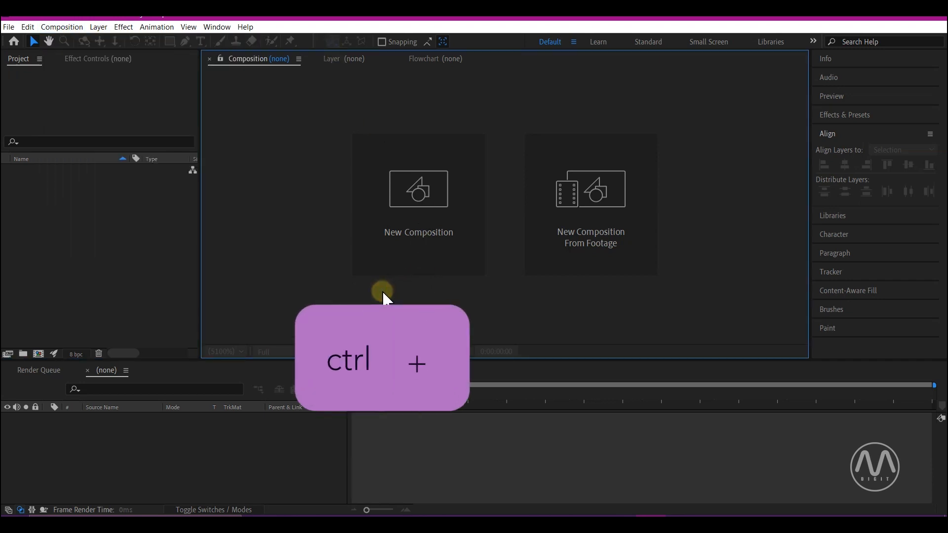
{"action": "key", "text": "ctrl+n"}
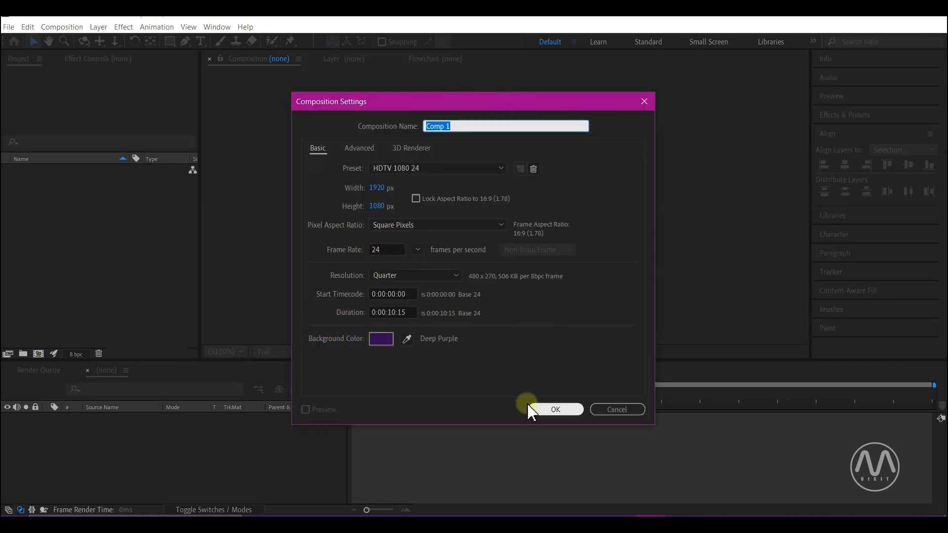
{"action": "left_click", "coordinate": [557, 410]}
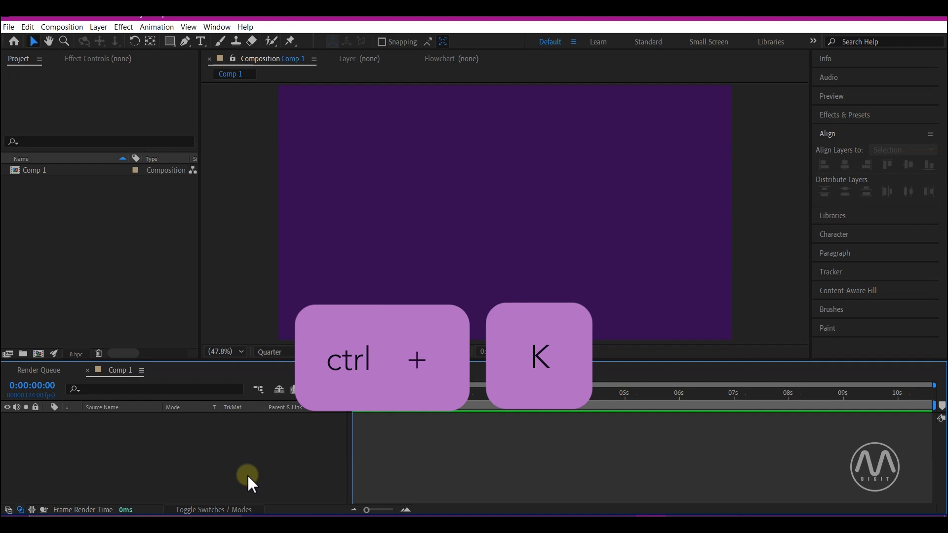
Step: Review the new composition's settings and close them without making changes
{"action": "key", "text": "ctrl+k"}
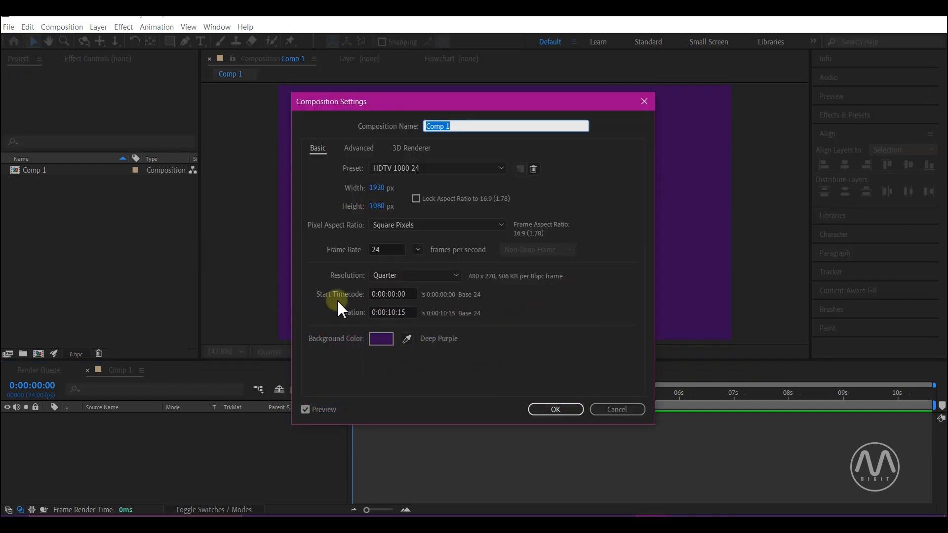
{"action": "key", "text": "Escape"}
{"action": "left_click", "coordinate": [266, 451]}
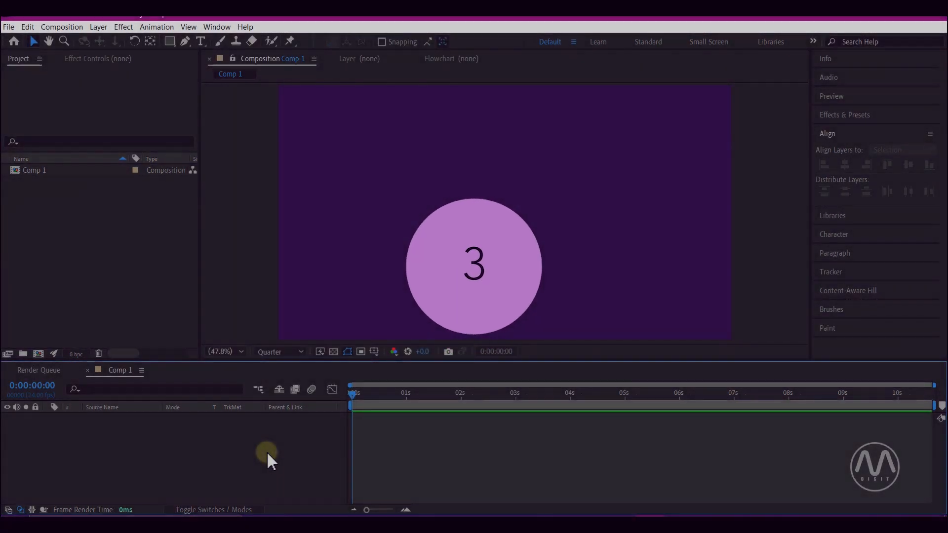
Step: Add a composition-sized lime green solid layer to the composition
{"action": "key", "text": "ctrl+y"}
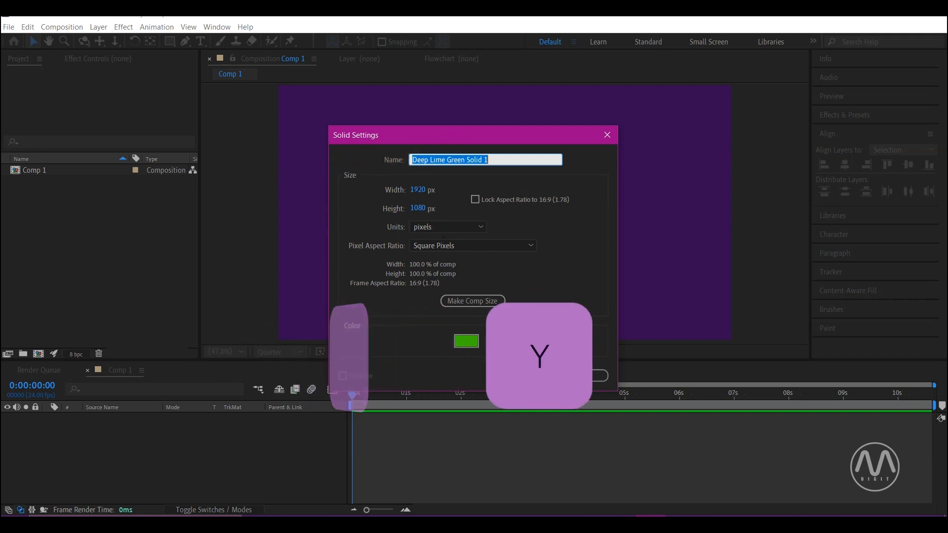
{"action": "left_click", "coordinate": [524, 378]}
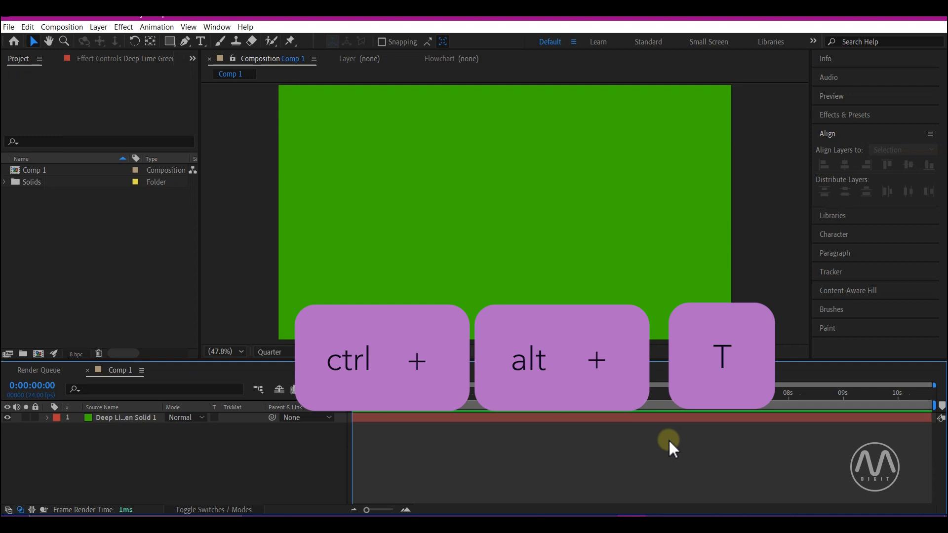
Step: Add a centred text layer reading "text" and a null object layer above it
{"action": "key", "text": "ctrl+alt+shift+t"}
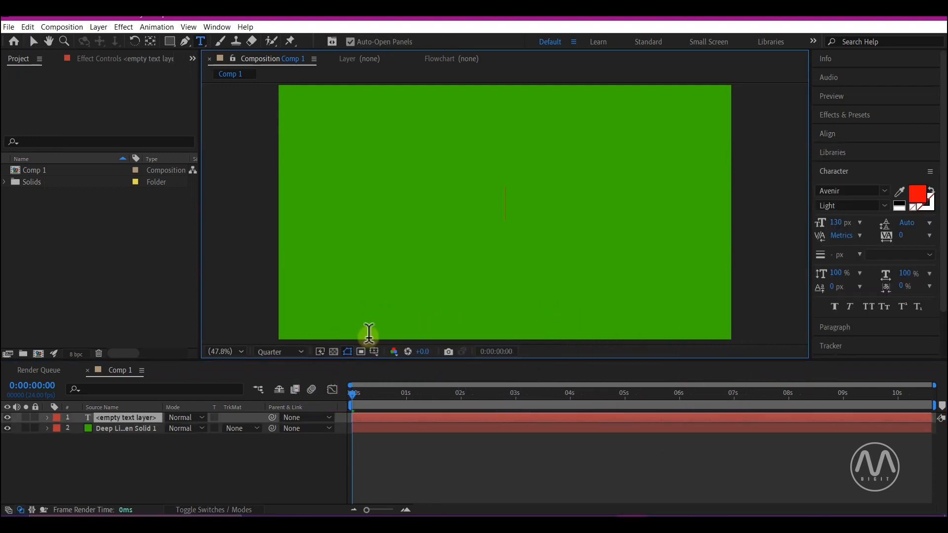
{"action": "type", "text": "text"}
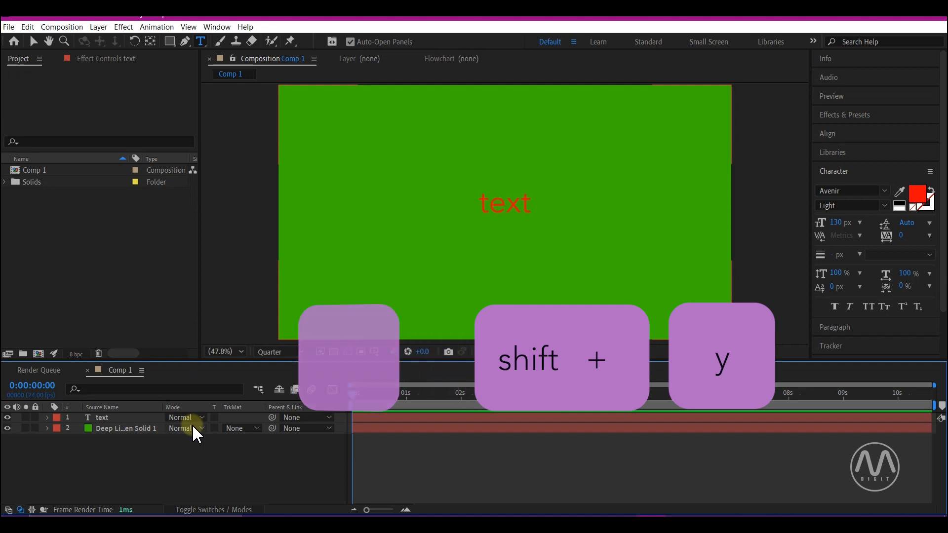
{"action": "key", "text": "ctrl+alt+shift+y"}
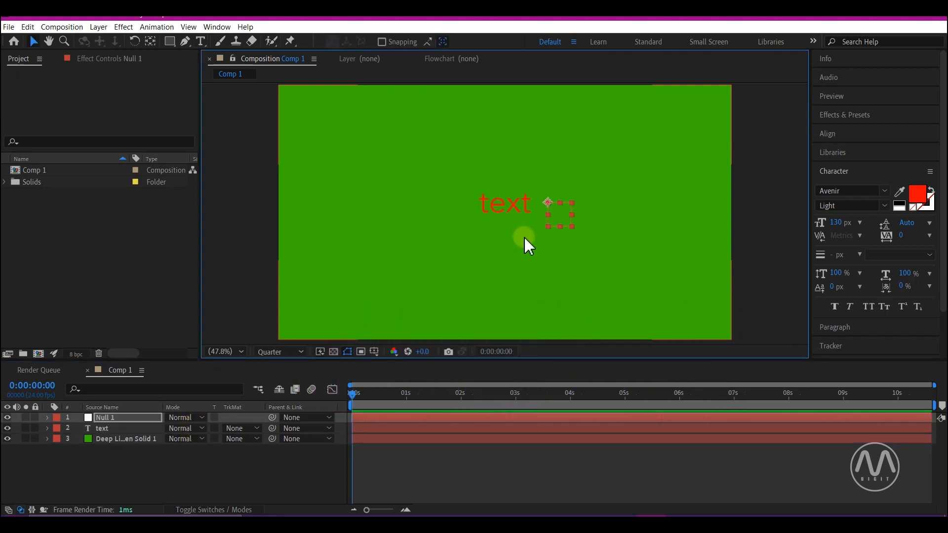
{"action": "left_click", "coordinate": [345, 484]}
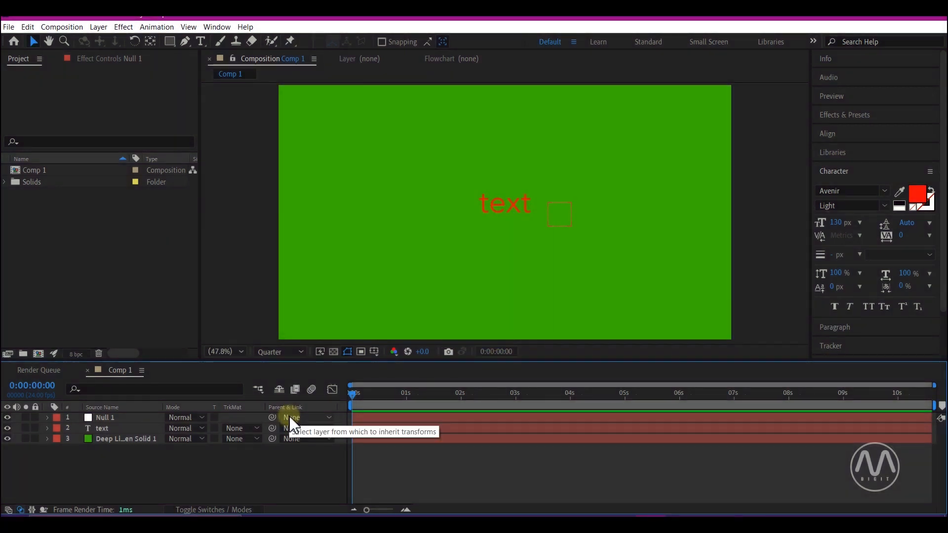
Step: Recolor the green solid layer to a bright blue in its solid settings
{"action": "left_click", "coordinate": [103, 439]}
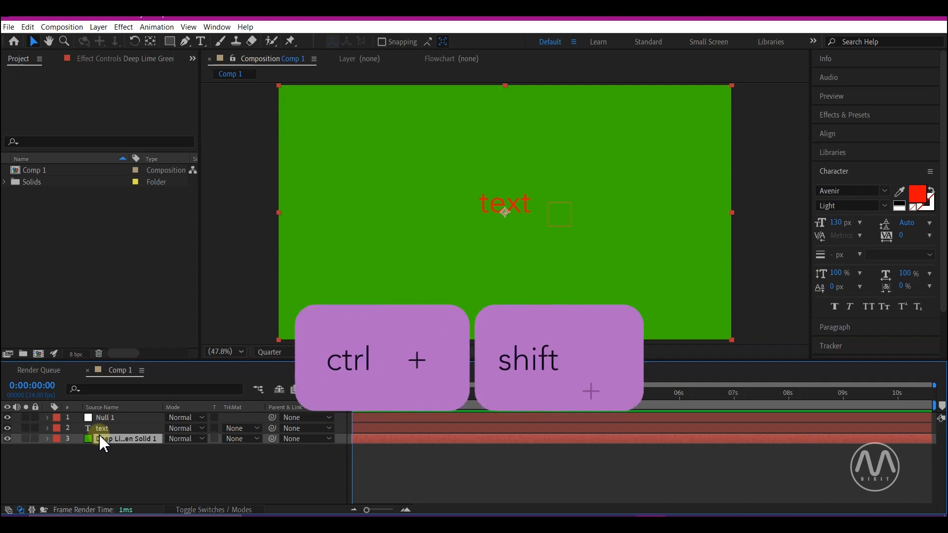
{"action": "key", "text": "ctrl+shift+y"}
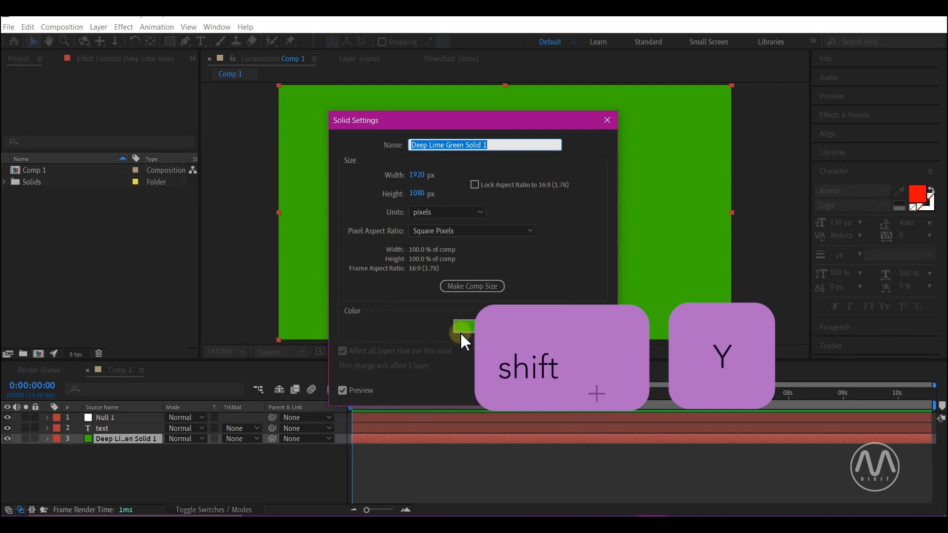
{"action": "left_click", "coordinate": [461, 332]}
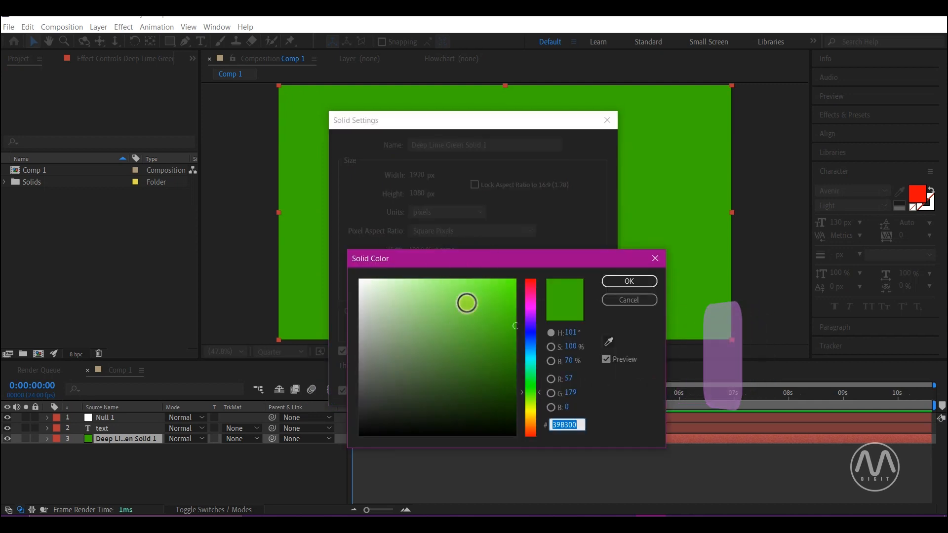
{"action": "left_click", "coordinate": [530, 332]}
{"action": "left_click", "coordinate": [479, 301]}
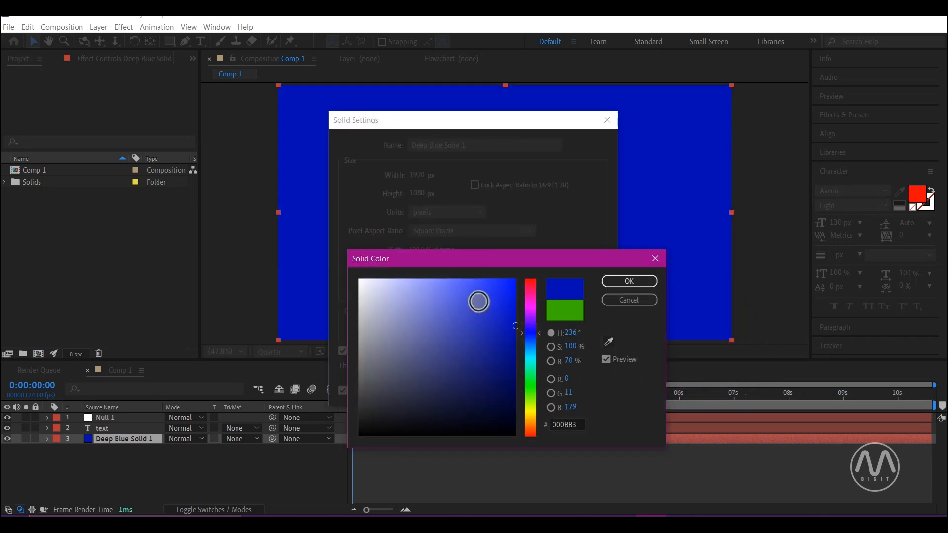
{"action": "left_click", "coordinate": [509, 297]}
{"action": "left_click", "coordinate": [630, 281]}
{"action": "left_click", "coordinate": [521, 391]}
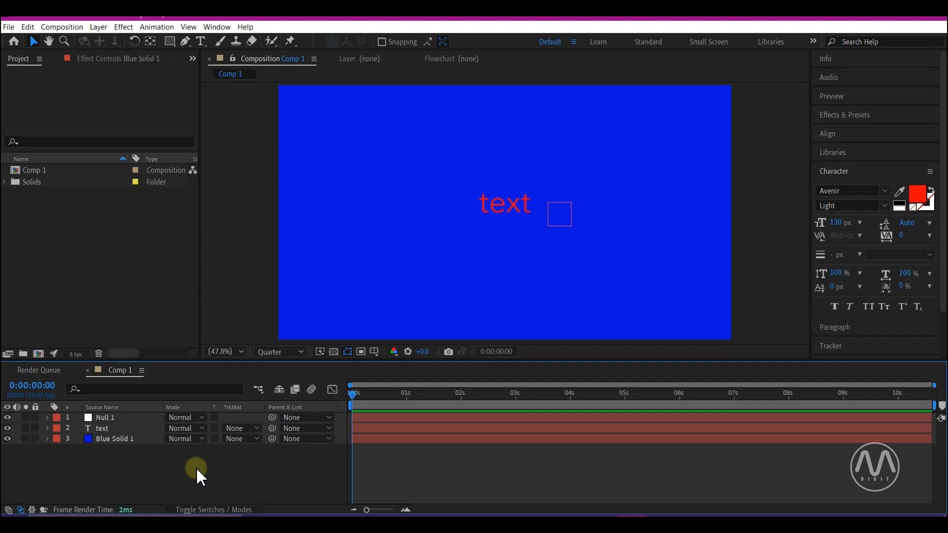
{"action": "left_click", "coordinate": [147, 470]}
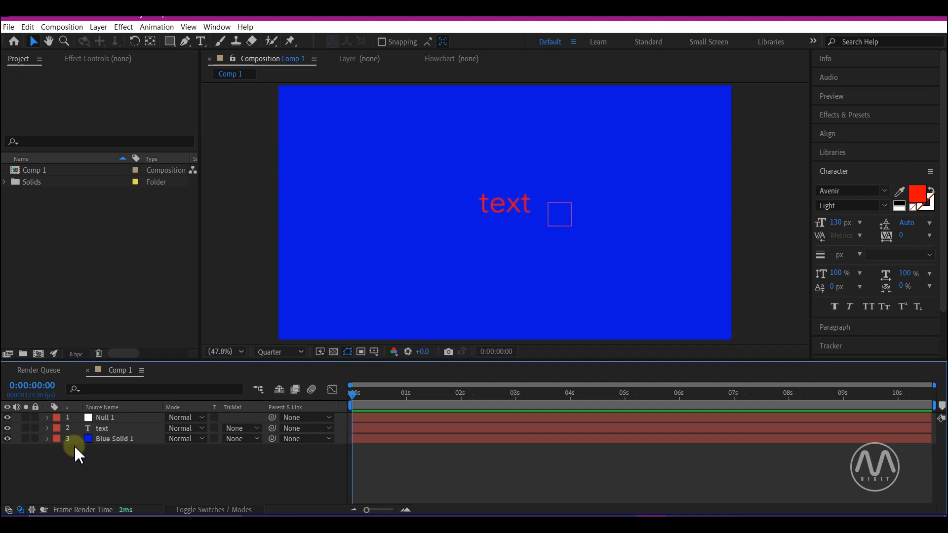
Step: Pre-compose the text and null layers, moving all attributes into the new composition
{"action": "left_click", "coordinate": [102, 428]}
{"action": "left_click", "coordinate": [102, 420], "text": "ctrl"}
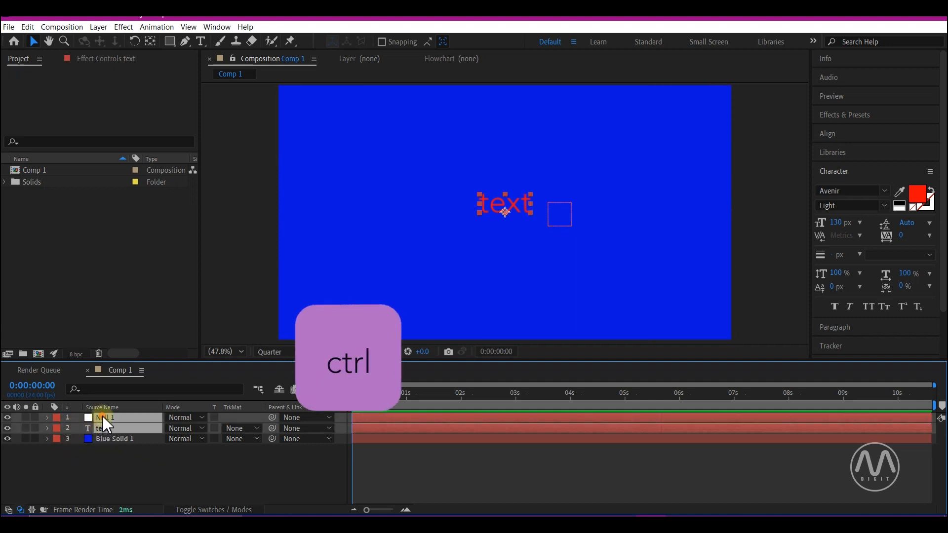
{"action": "key", "text": "ctrl+shift+c"}
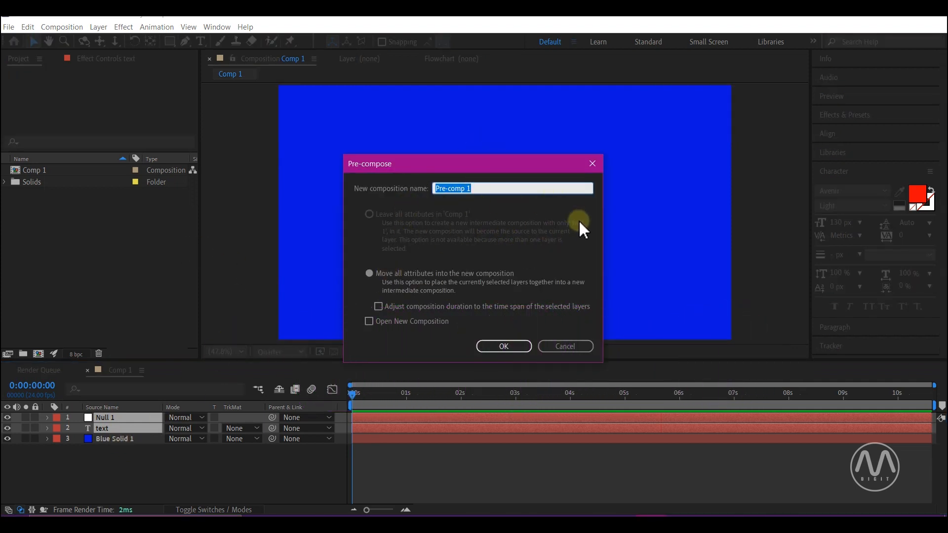
{"action": "left_click", "coordinate": [504, 346]}
{"action": "left_click", "coordinate": [117, 459]}
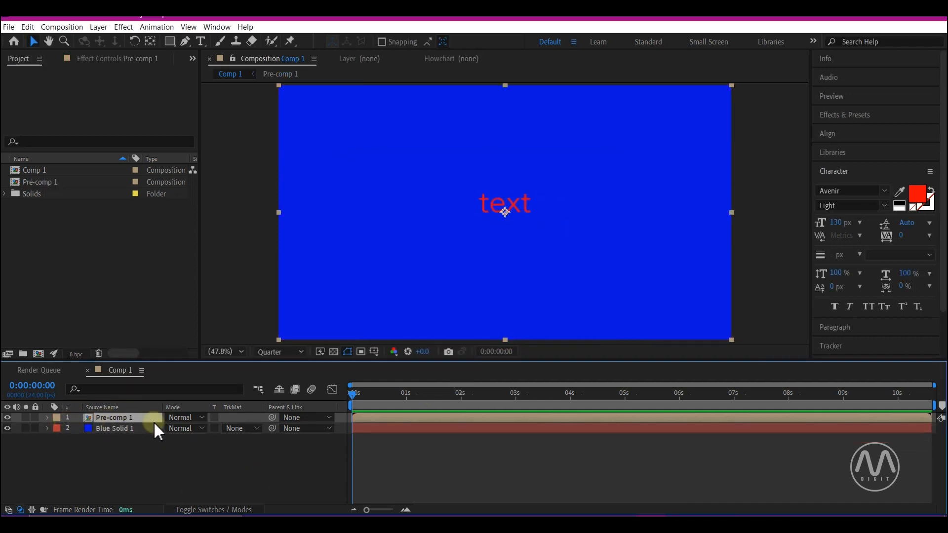
Step: Set the beginning of the composition's work area to 0:00:00:16
{"action": "left_click", "coordinate": [398, 451]}
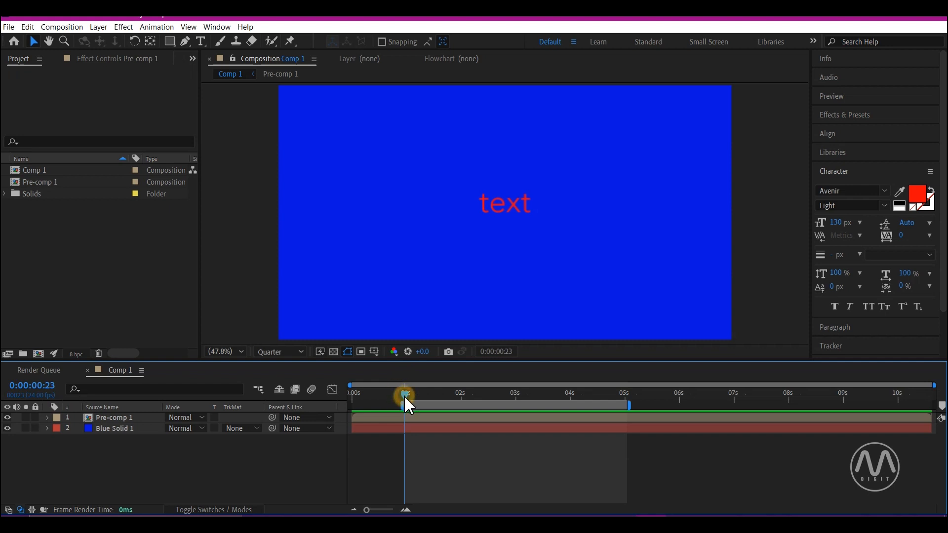
{"action": "left_click_drag", "start_coordinate": [405, 397], "coordinate": [389, 405]}
{"action": "key", "text": "b"}
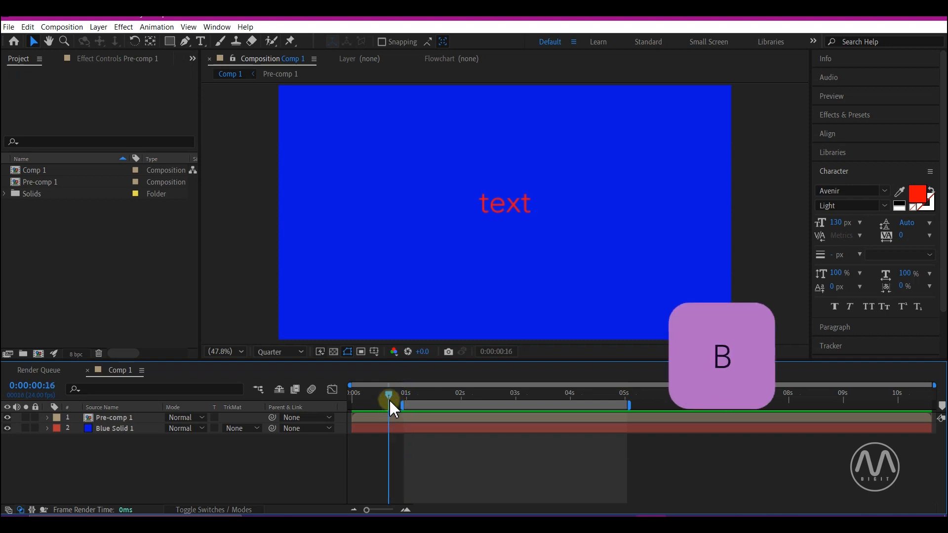
{"action": "key", "text": "b"}
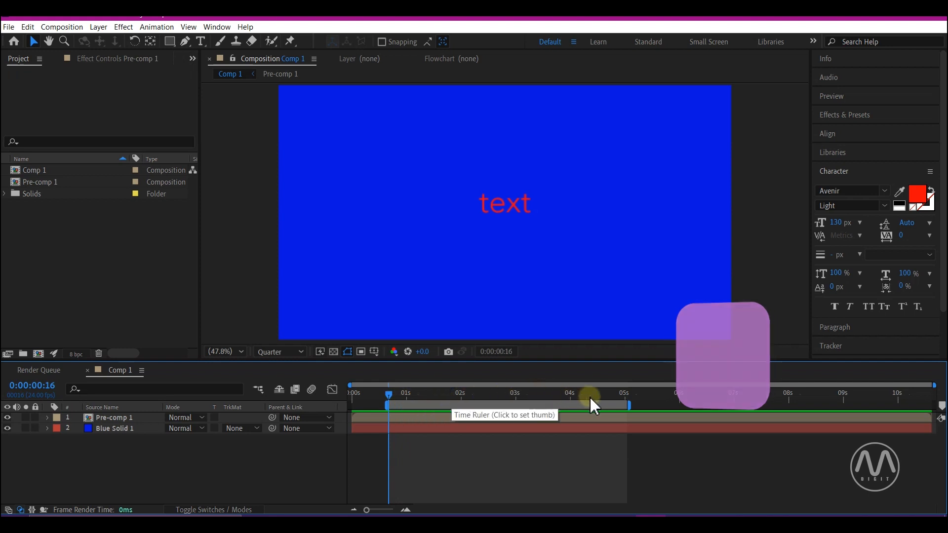
Step: Set the end of the composition's work area to 0:00:05:01
{"action": "left_click_drag", "start_coordinate": [593, 397], "coordinate": [628, 399]}
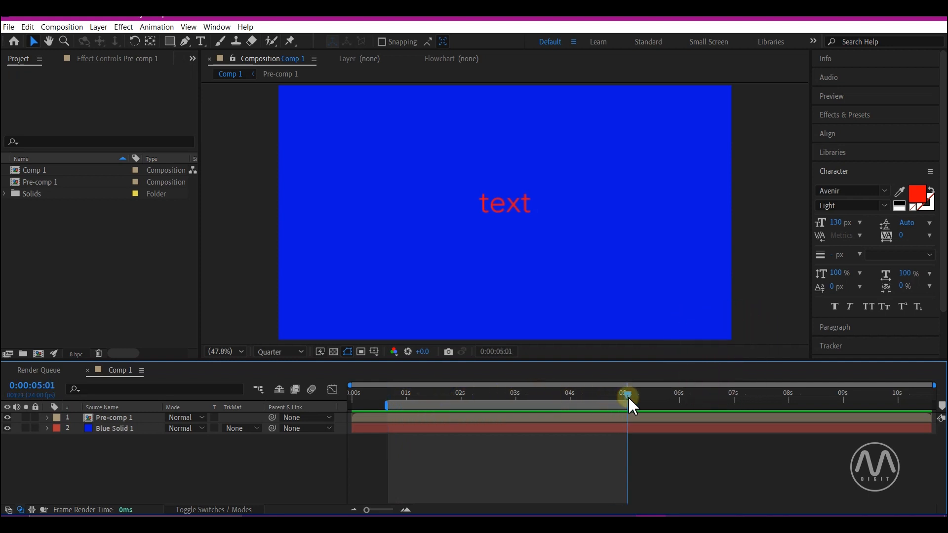
{"action": "key", "text": "n"}
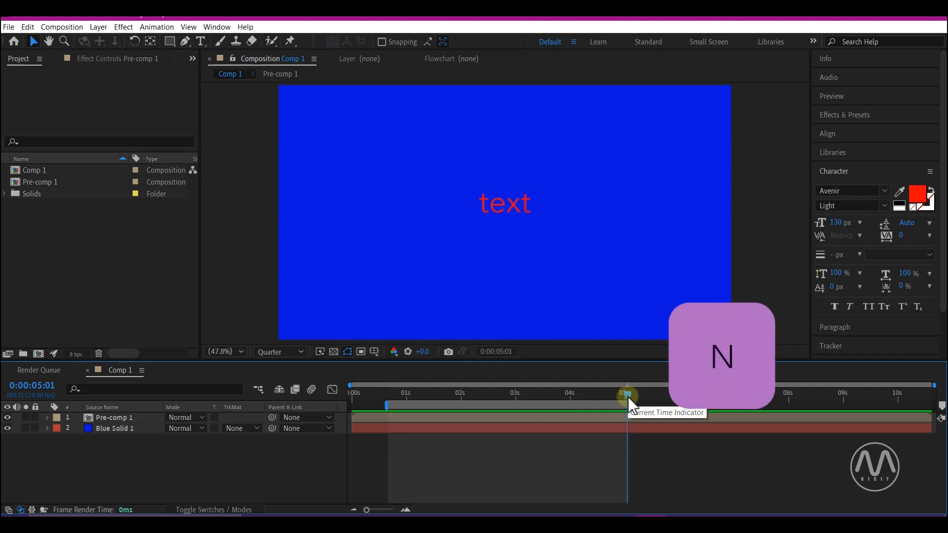
{"action": "left_click", "coordinate": [576, 411]}
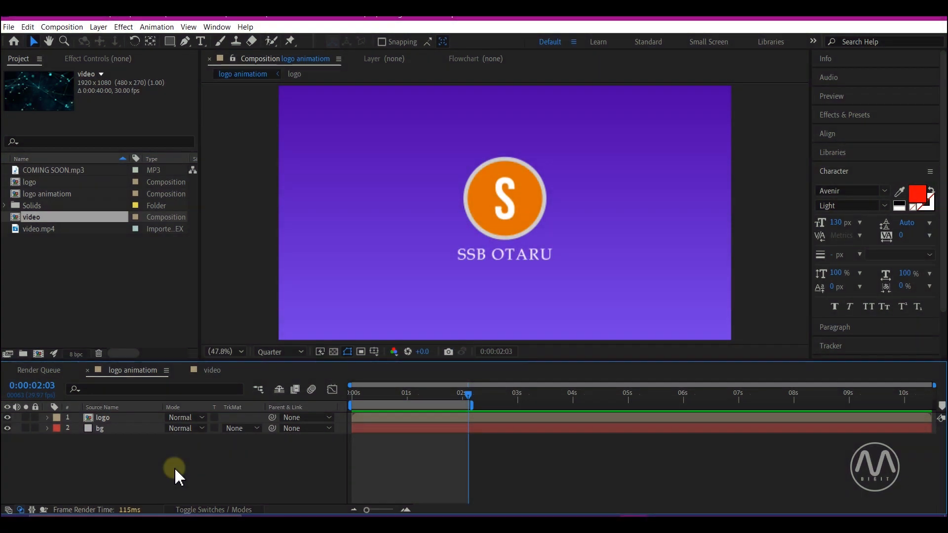
Step: Play a preview of the logo animation composition and stop the playback
{"action": "key", "text": "space"}
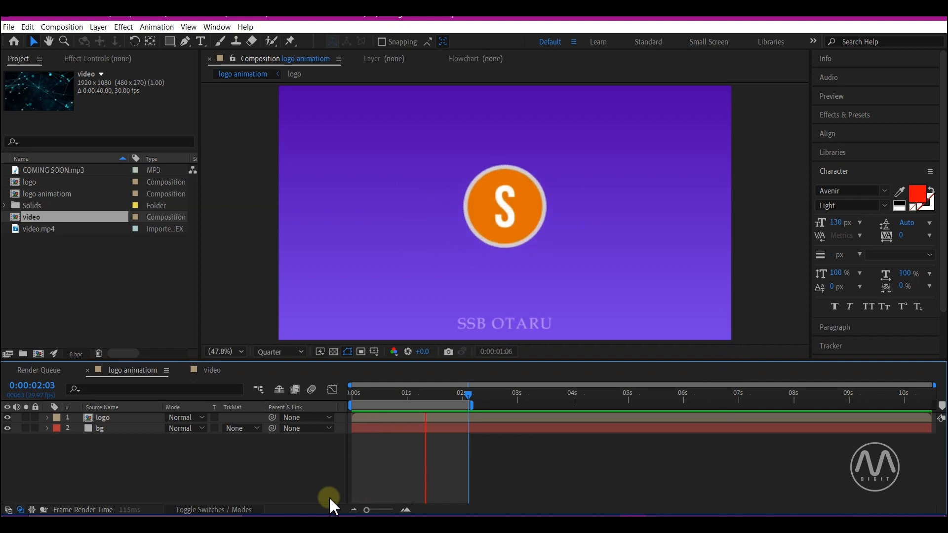
{"action": "key", "text": "space"}
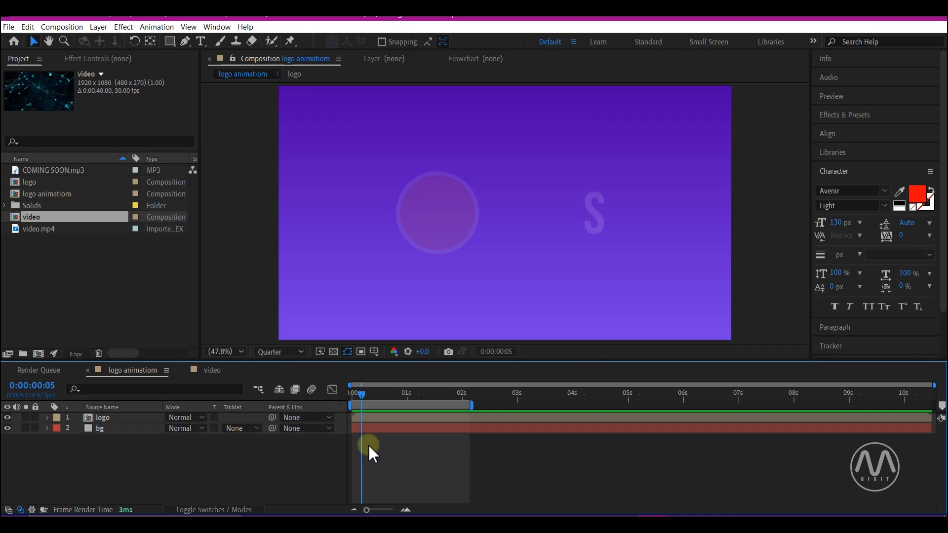
Step: Send the logo animation composition to the Adobe Media Encoder queue, then return to After Effects
{"action": "key", "text": "ctrl+m"}
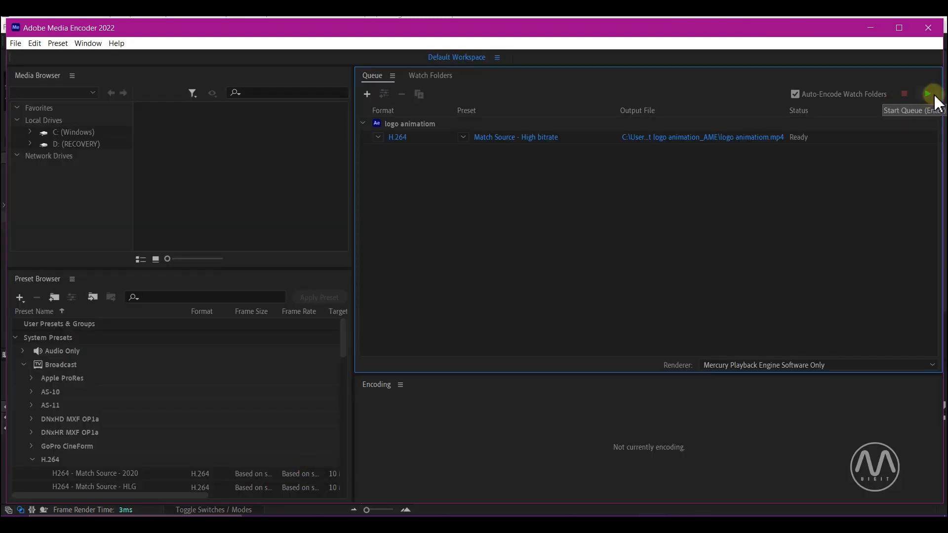
{"action": "left_click", "coordinate": [871, 28]}
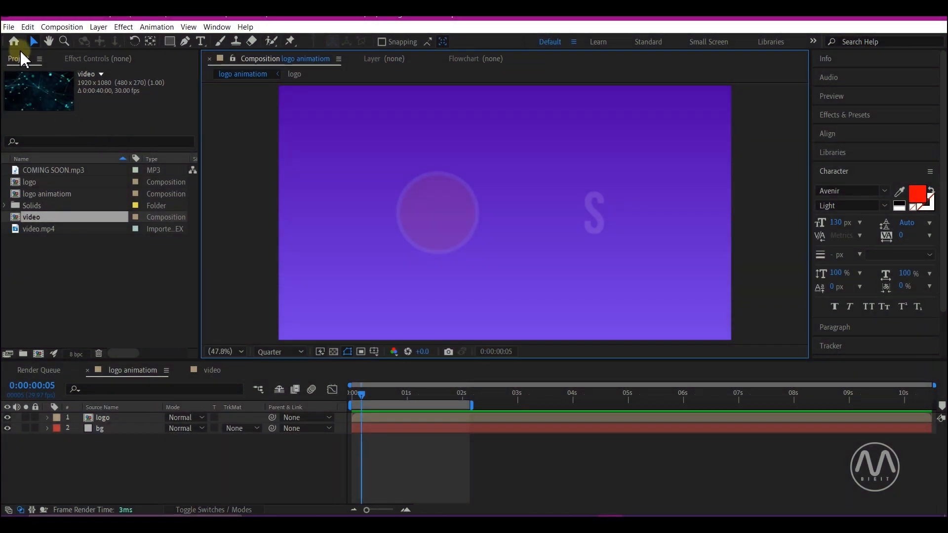
Step: Activate the Selection tool for working in the logo animation composition
{"action": "left_click", "coordinate": [430, 413]}
{"action": "left_click", "coordinate": [363, 418]}
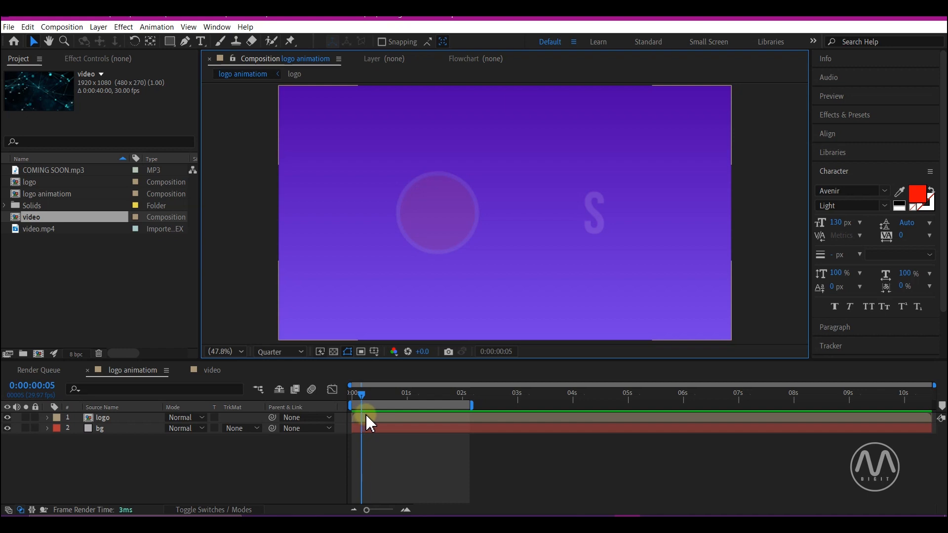
{"action": "key", "text": "v"}
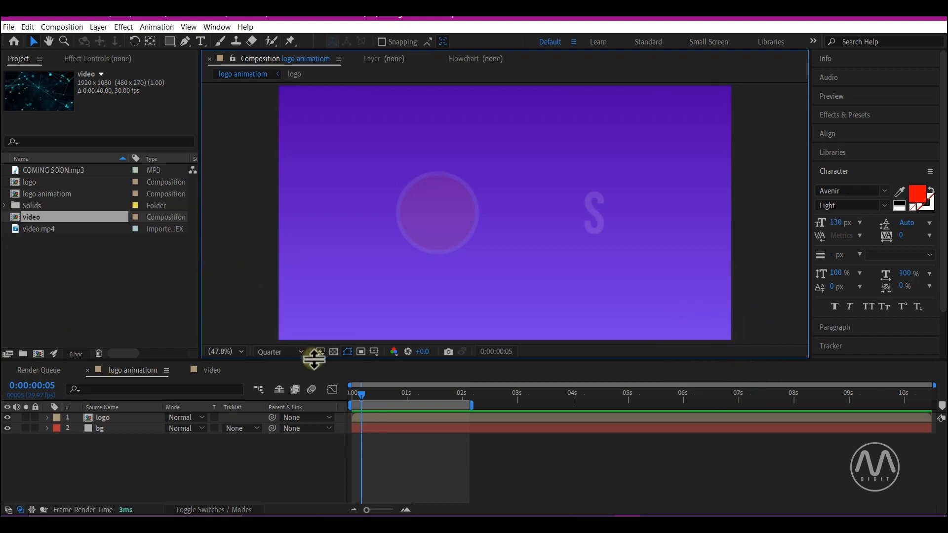
Step: Zoom the composition view out to 25% and pan it with the Hand tool
{"action": "scroll", "coordinate": [490, 257], "scroll_direction": "down", "scroll_amount": 2}
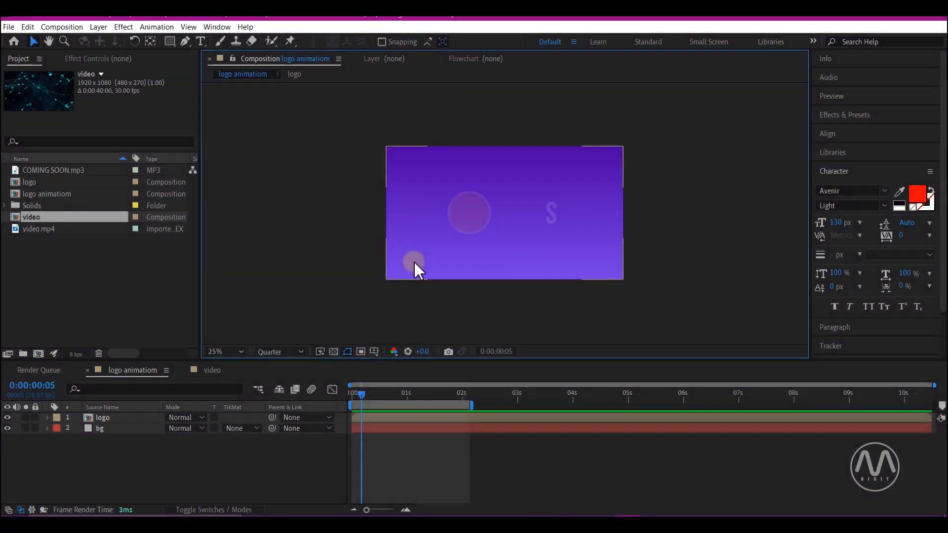
{"action": "key", "text": "h"}
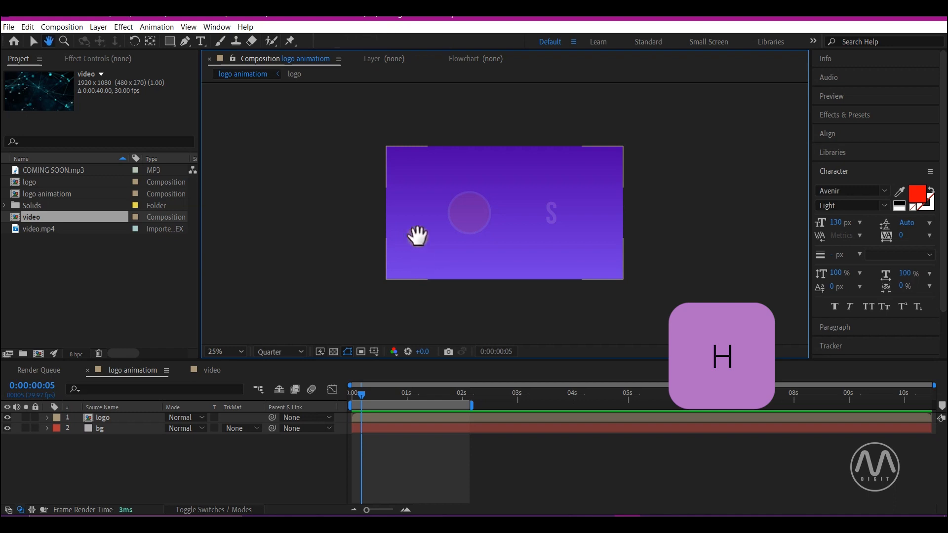
{"action": "left_click_drag", "start_coordinate": [444, 210], "coordinate": [303, 206]}
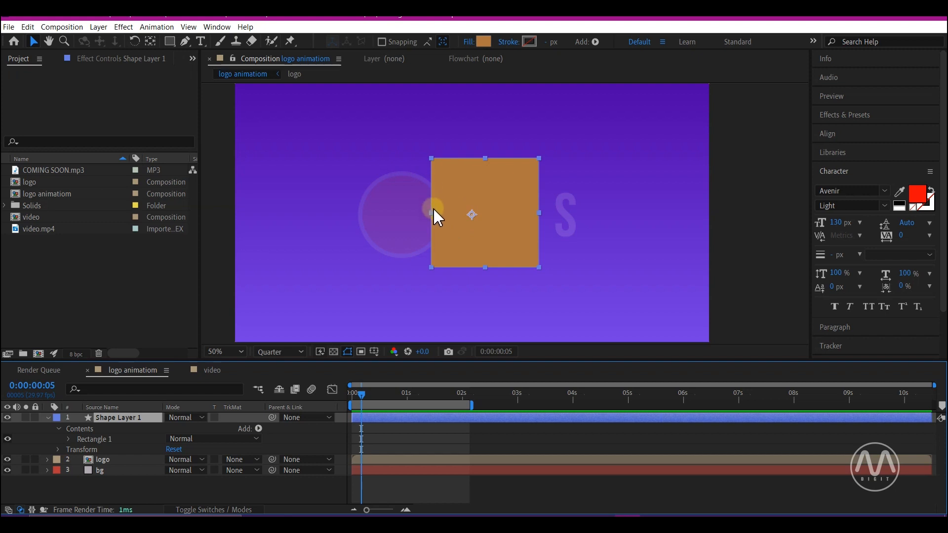
Step: Move the orange square's anchor point to the centre of the shape with the Pan Behind tool, ending on the Selection tool
{"action": "key", "text": "y"}
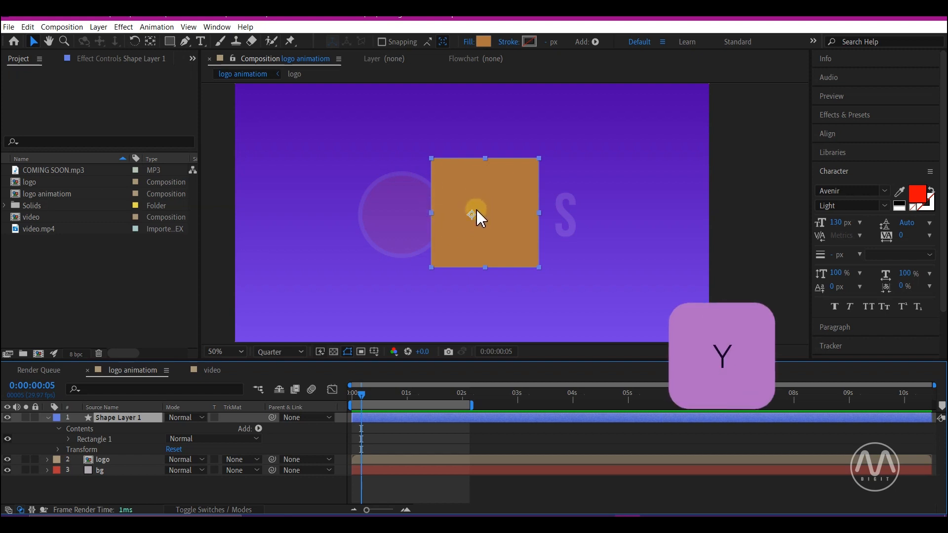
{"action": "key", "text": "y"}
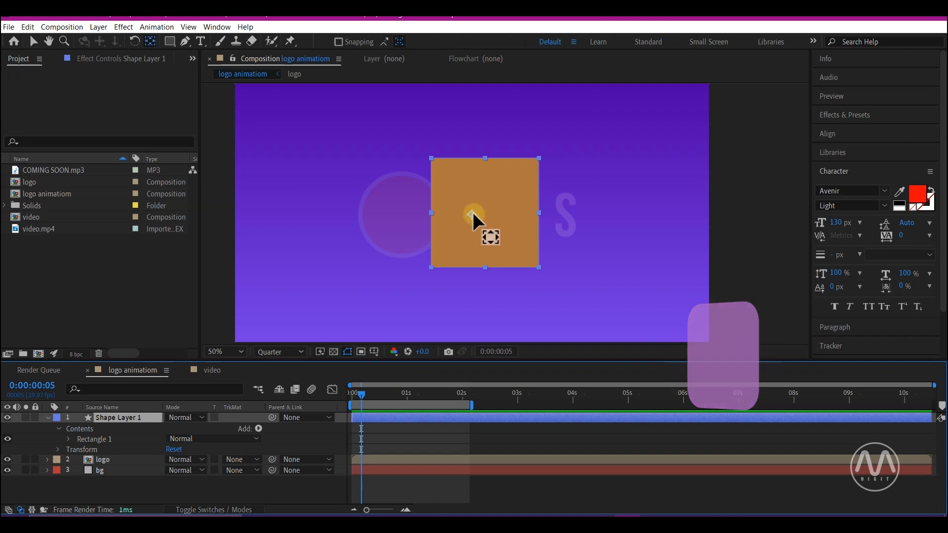
{"action": "mouse_move", "coordinate": [473, 217]}
{"action": "left_mouse_down"}
{"action": "mouse_move", "coordinate": [488, 211]}
{"action": "mouse_move", "coordinate": [484, 218]}
{"action": "left_mouse_up"}
{"action": "key", "text": "v"}
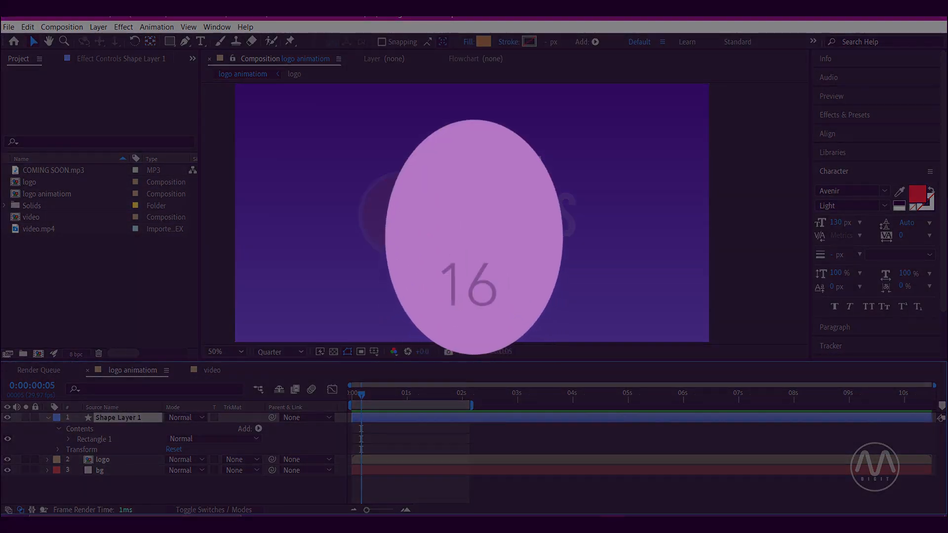
Step: Use the Zoom tool to magnify the composition view from 25% to 100% and zoom back out
{"action": "scroll", "coordinate": [555, 280], "scroll_direction": "down", "scroll_amount": 2}
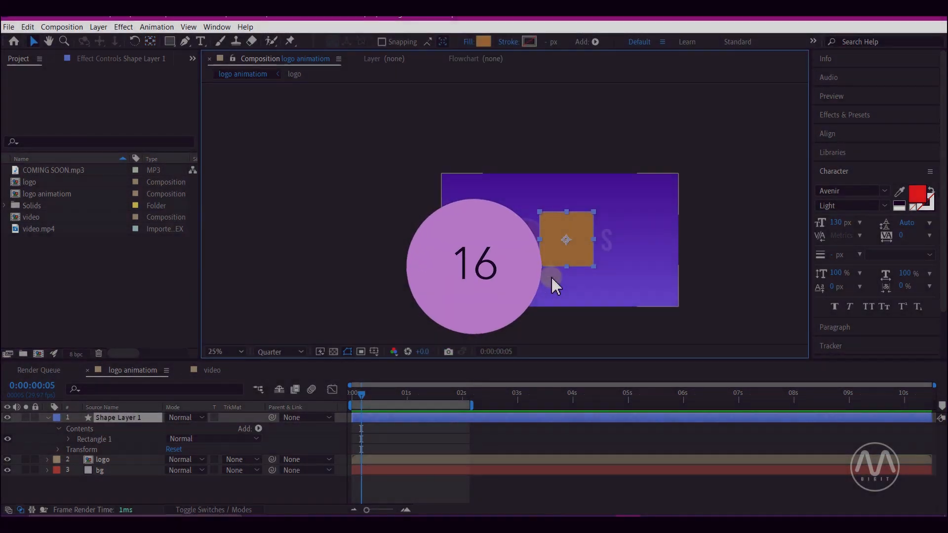
{"action": "key", "text": "z"}
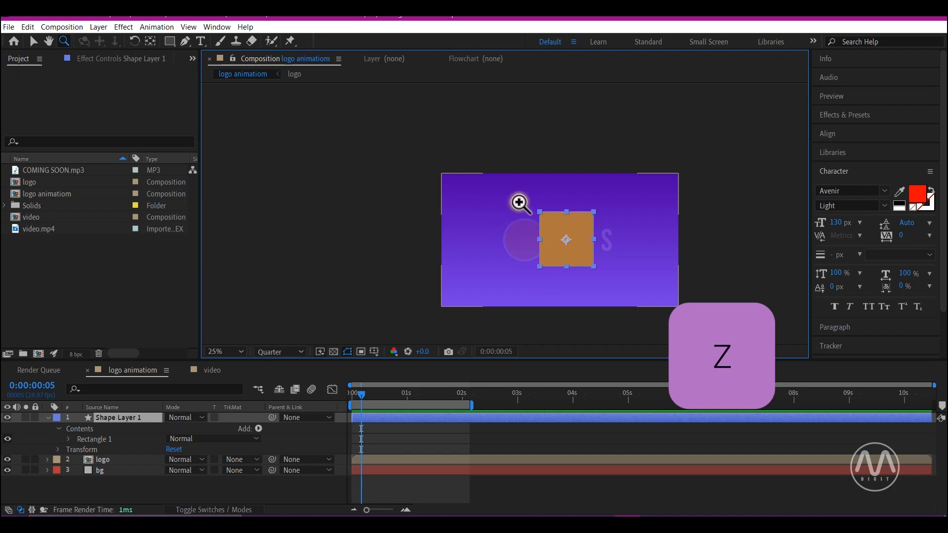
{"action": "left_click", "coordinate": [517, 200]}
{"action": "left_click", "coordinate": [563, 259]}
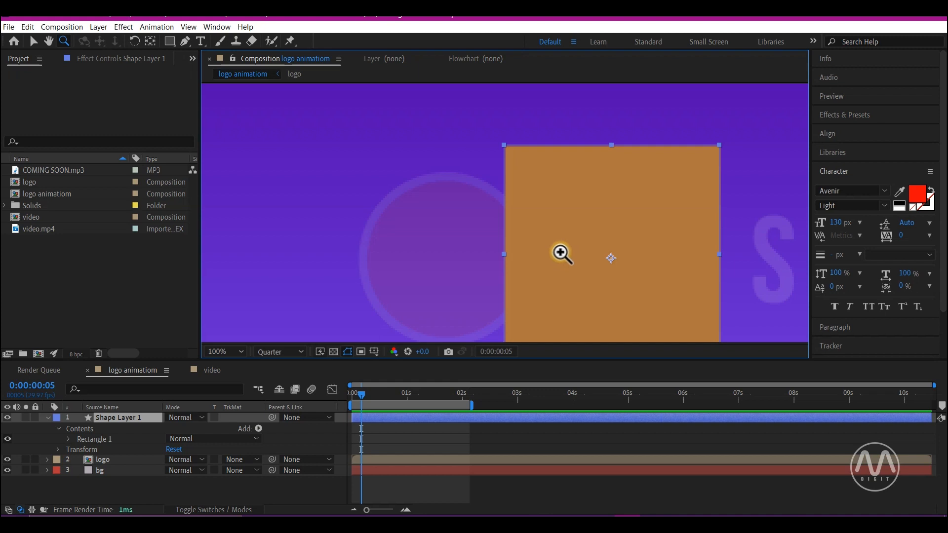
{"action": "key", "text": "alt"}
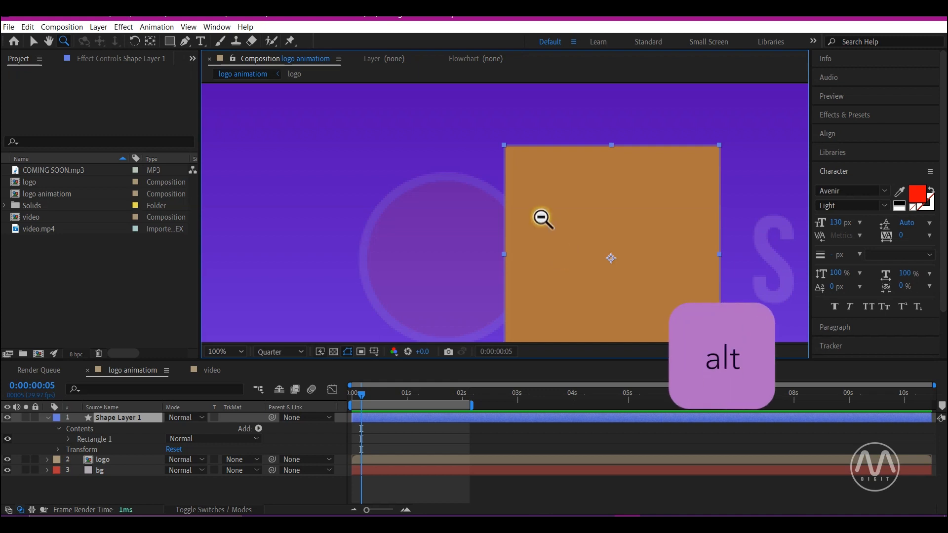
{"action": "left_click", "coordinate": [503, 180], "text": "alt"}
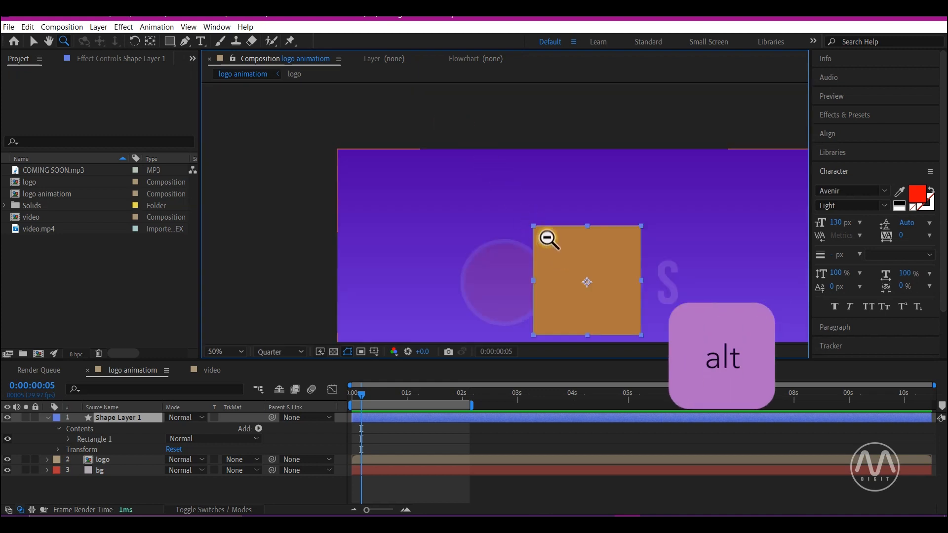
{"action": "left_click", "coordinate": [506, 242], "text": "alt"}
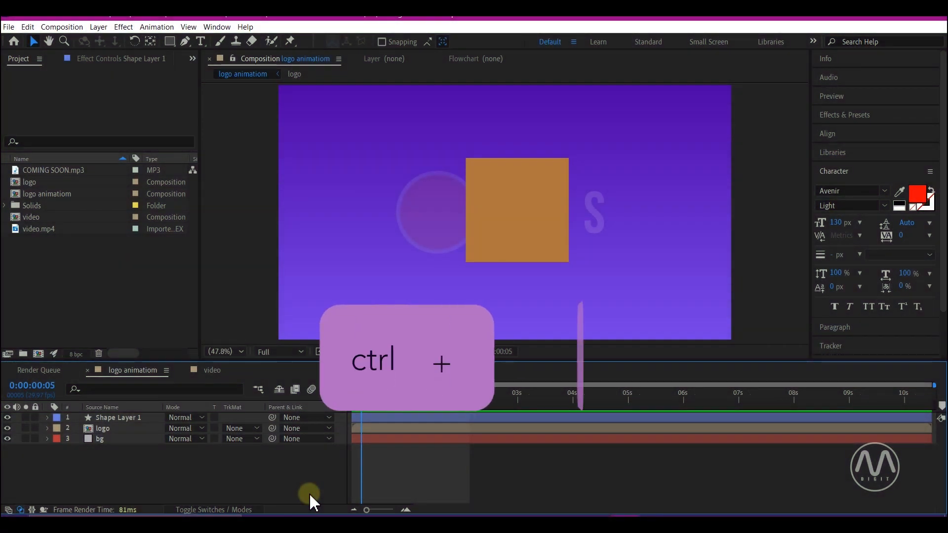
Step: Activate the Type tool in the logo animation composition
{"action": "key", "text": "ctrl+t"}
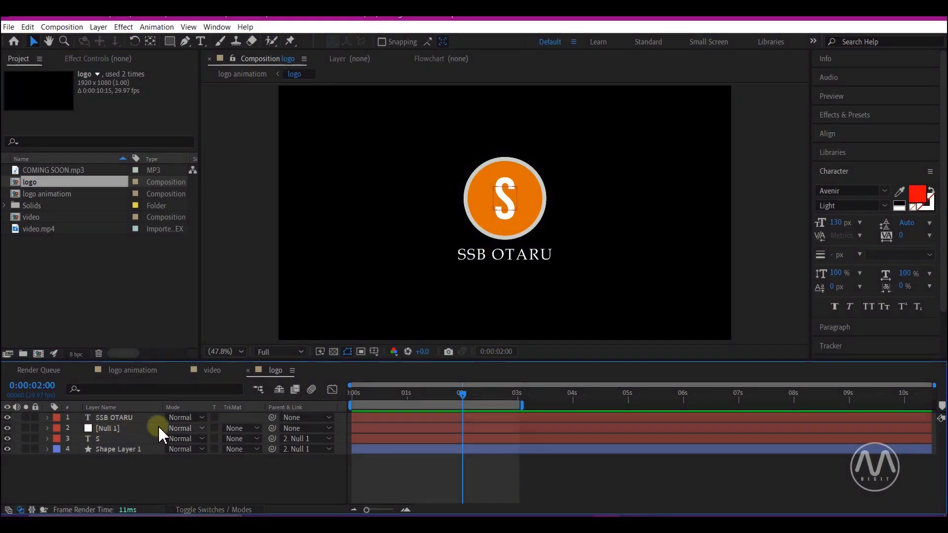
Step: In the logo composition, reveal the Position property of the text layer below the circle and the Rotation property of the S layer
{"action": "left_click", "coordinate": [113, 417]}
{"action": "key", "text": "p"}
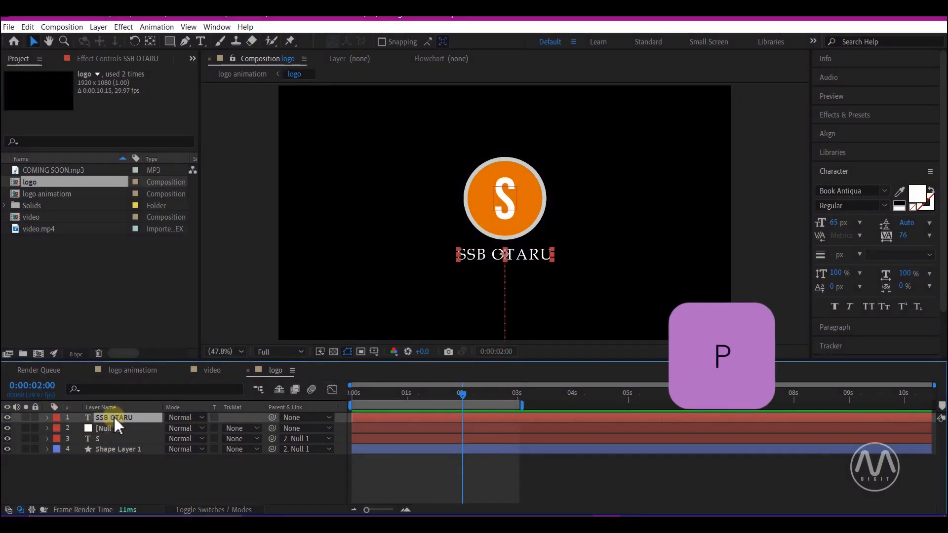
{"action": "key", "text": "p"}
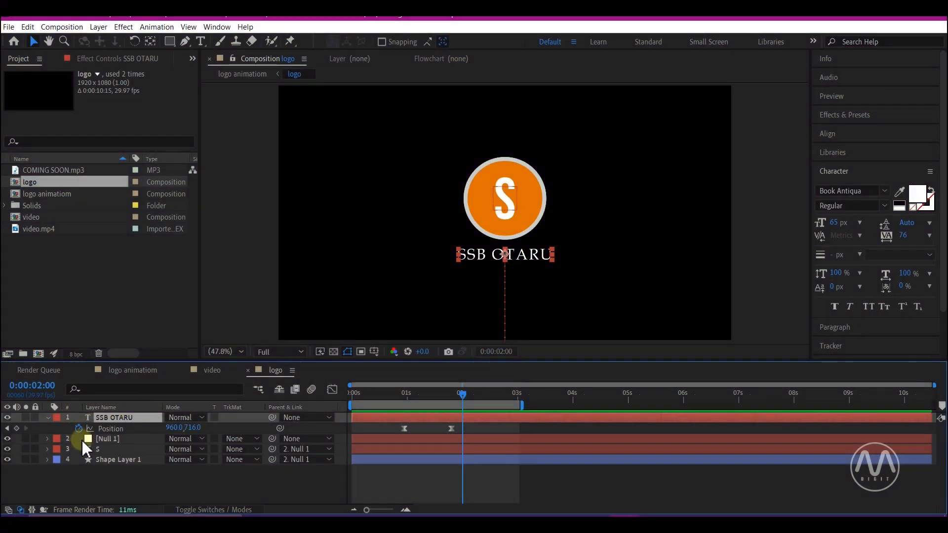
{"action": "left_click", "coordinate": [109, 450]}
{"action": "key", "text": "r"}
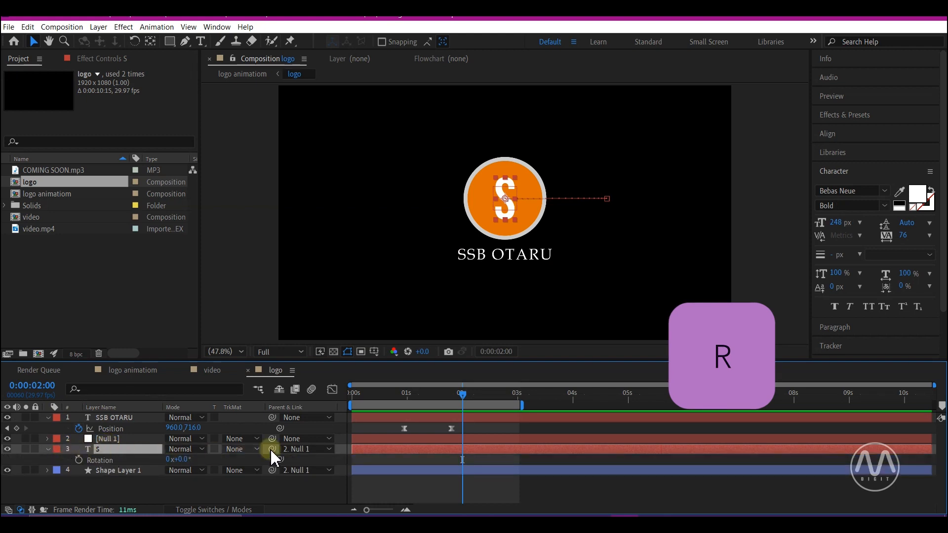
Step: Reveal the Scale property of the Null 1 layer
{"action": "key", "text": "s"}
{"action": "left_click", "coordinate": [110, 438]}
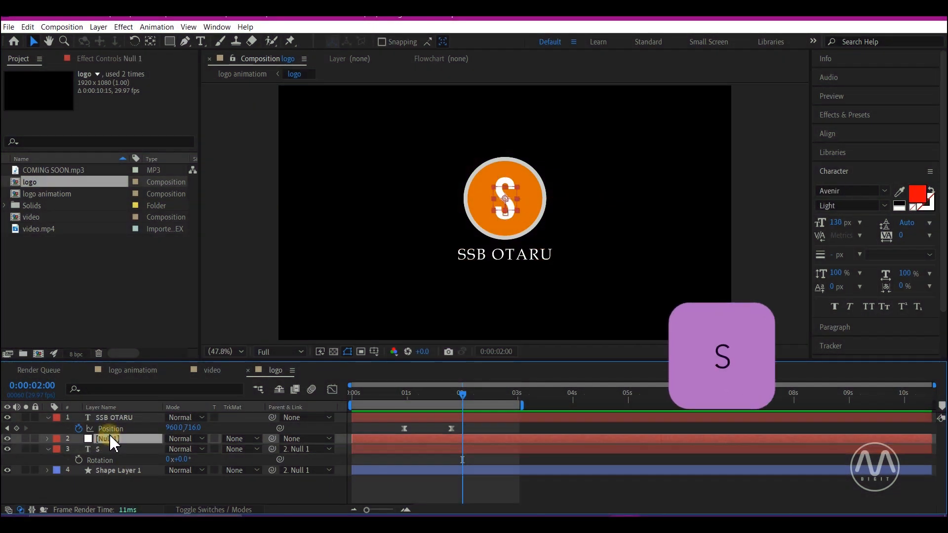
{"action": "key", "text": "s"}
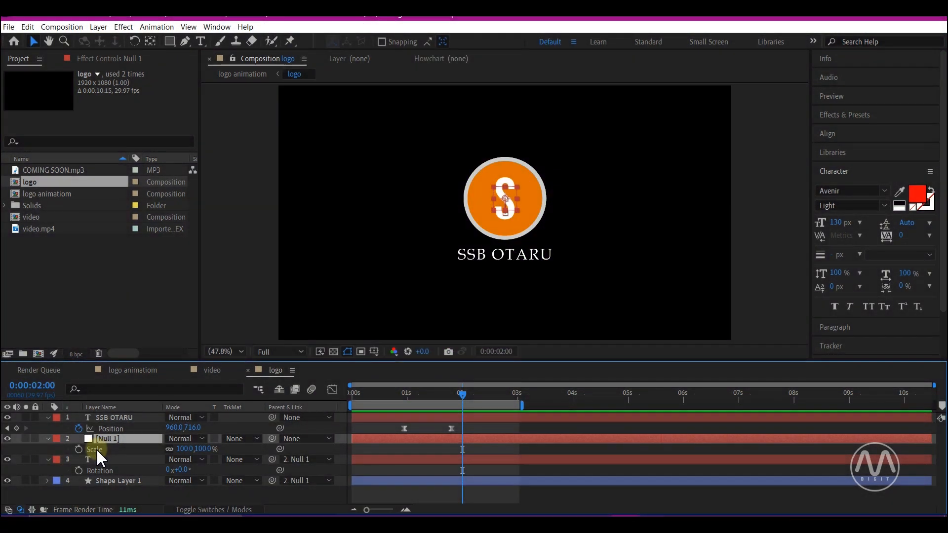
Step: Reveal the Opacity property of the text layer below the circle, followed by its Anchor Point property
{"action": "left_click", "coordinate": [113, 418]}
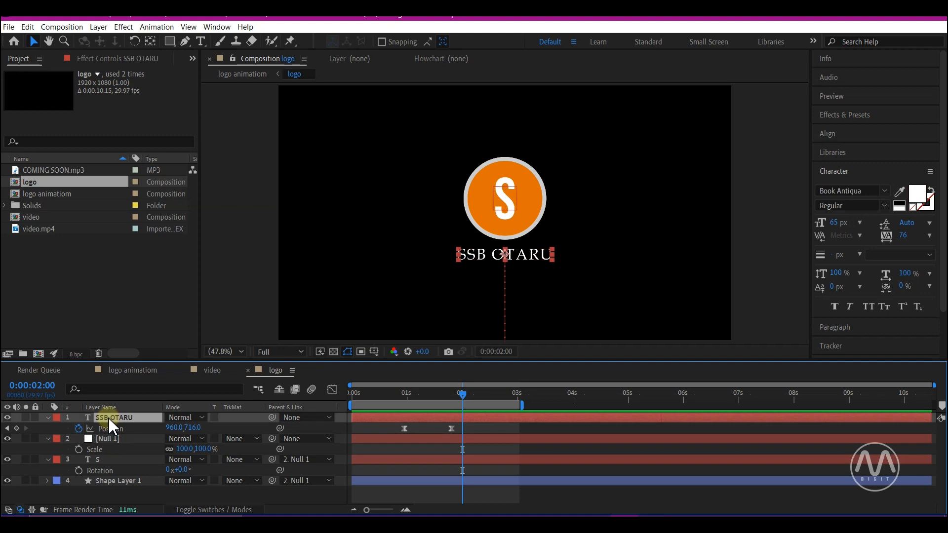
{"action": "key", "text": "t"}
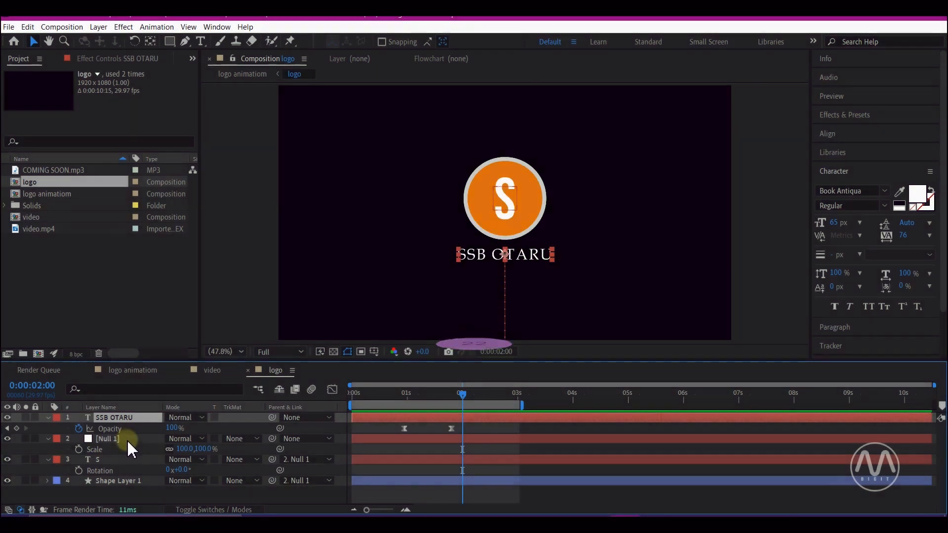
{"action": "key", "text": "a"}
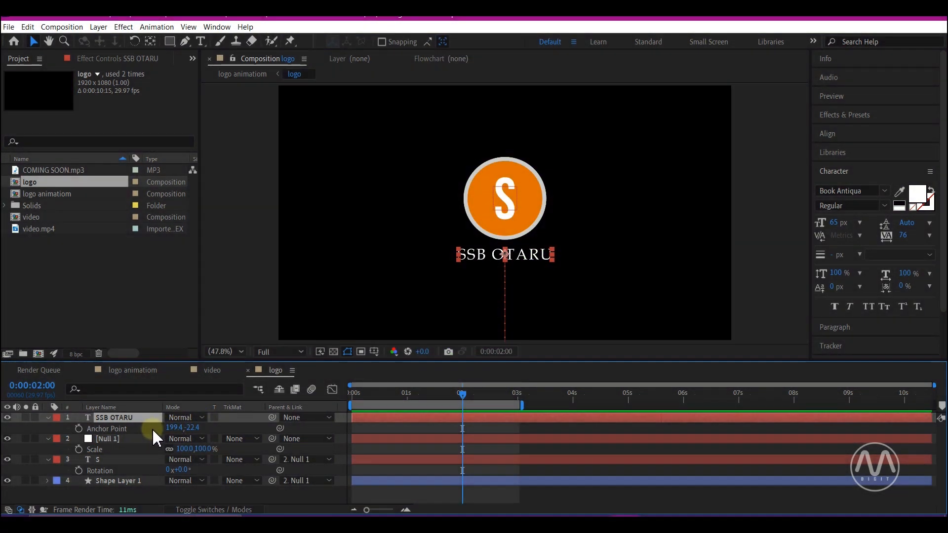
Step: Select all layers of the logo composition, reveal their keyframed properties and collapse them again
{"action": "key", "text": "ctrl+a"}
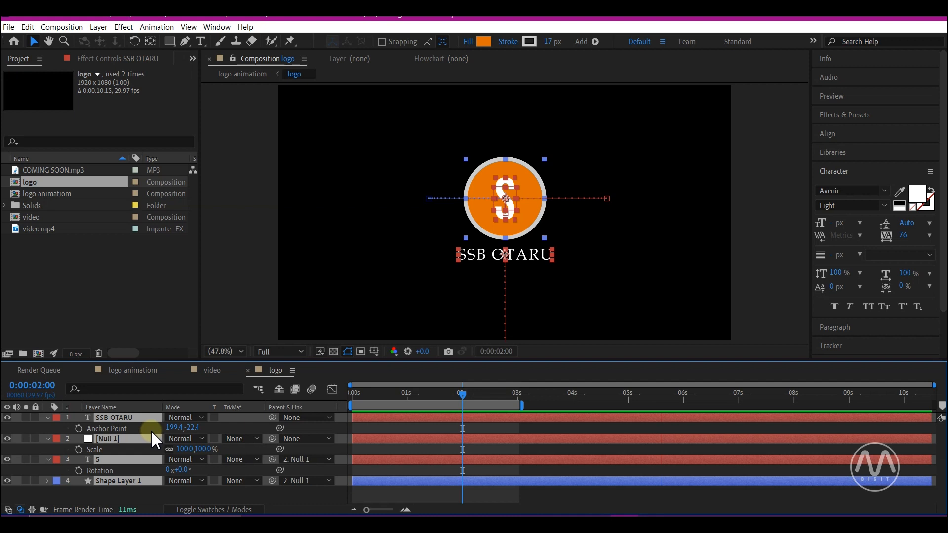
{"action": "key", "text": "u"}
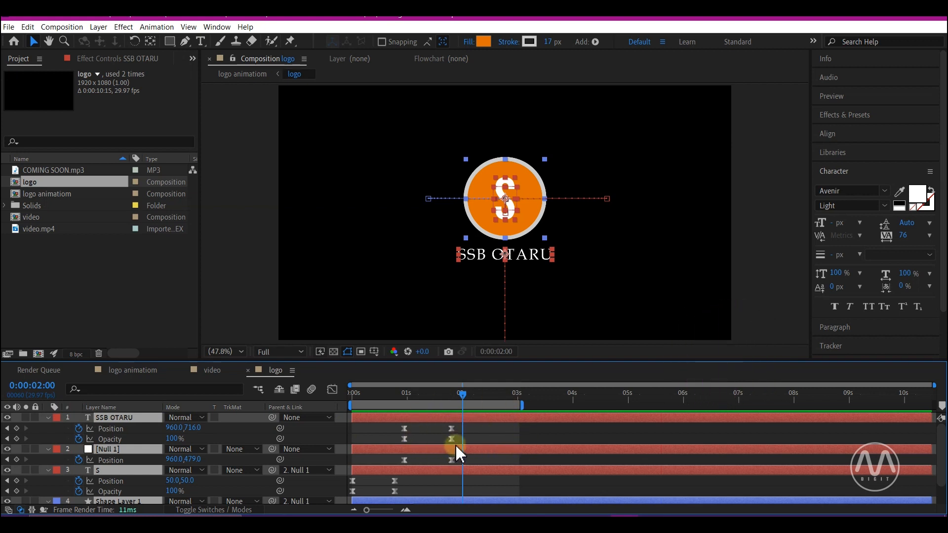
{"action": "key", "text": "u"}
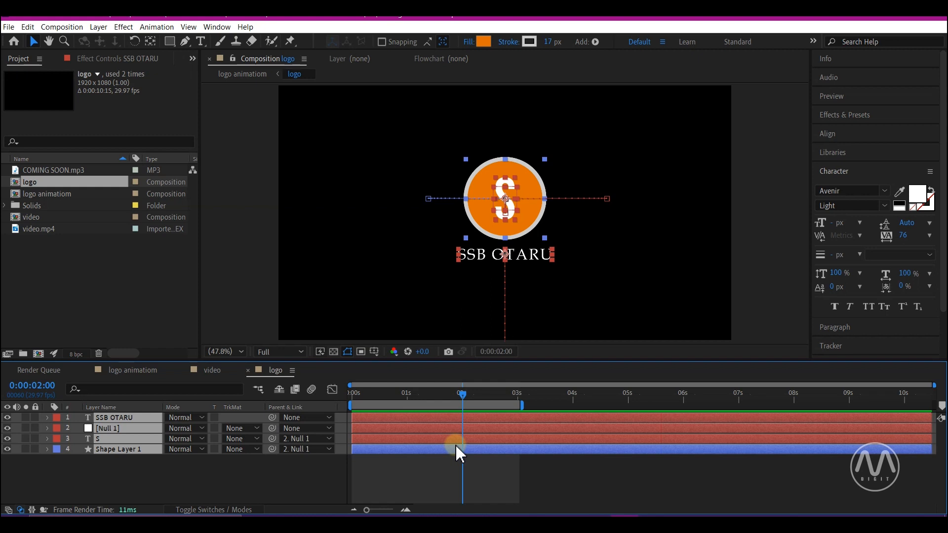
Step: Reveal all modified properties of the selected layers, look through the shape layer's settings, and collapse the layers
{"action": "key", "text": "u"}
{"action": "key", "text": "u"}
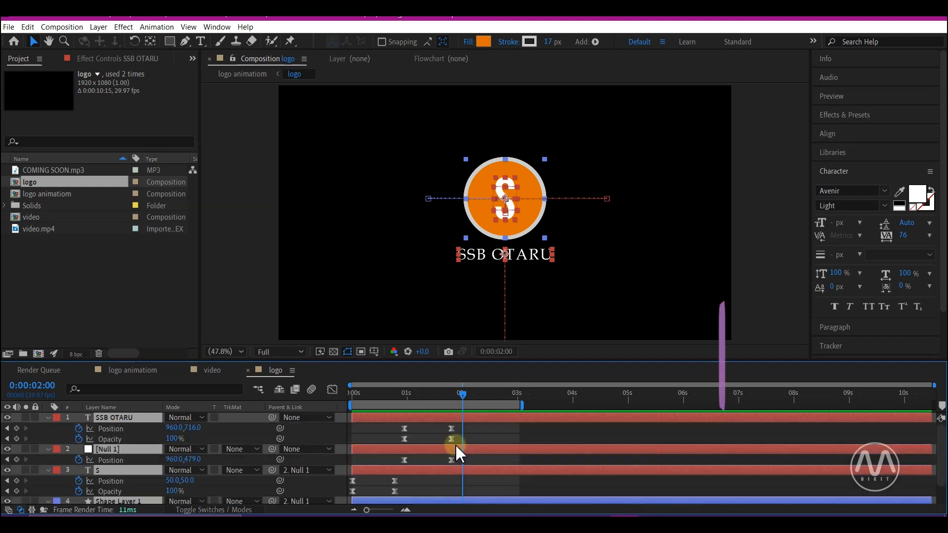
{"action": "scroll", "coordinate": [459, 452], "scroll_direction": "down", "scroll_amount": 5}
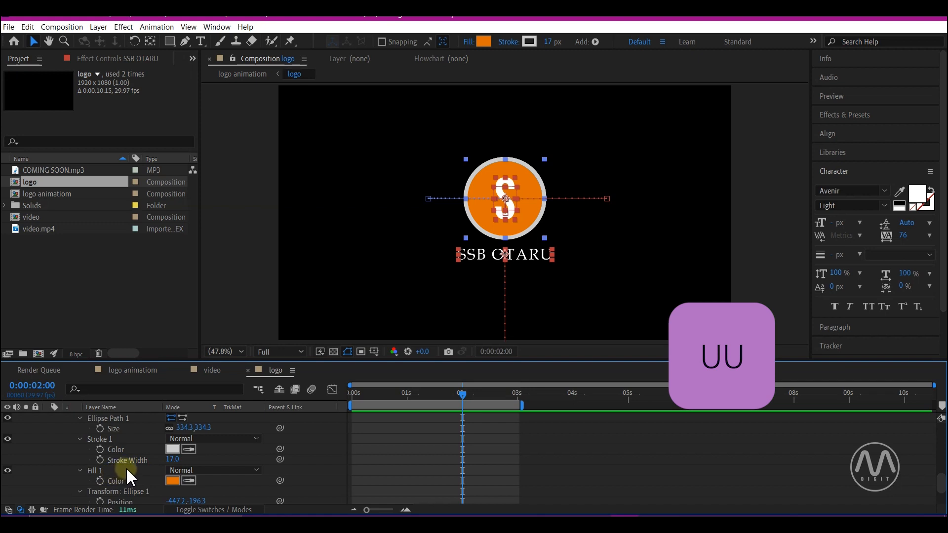
{"action": "key", "text": "u"}
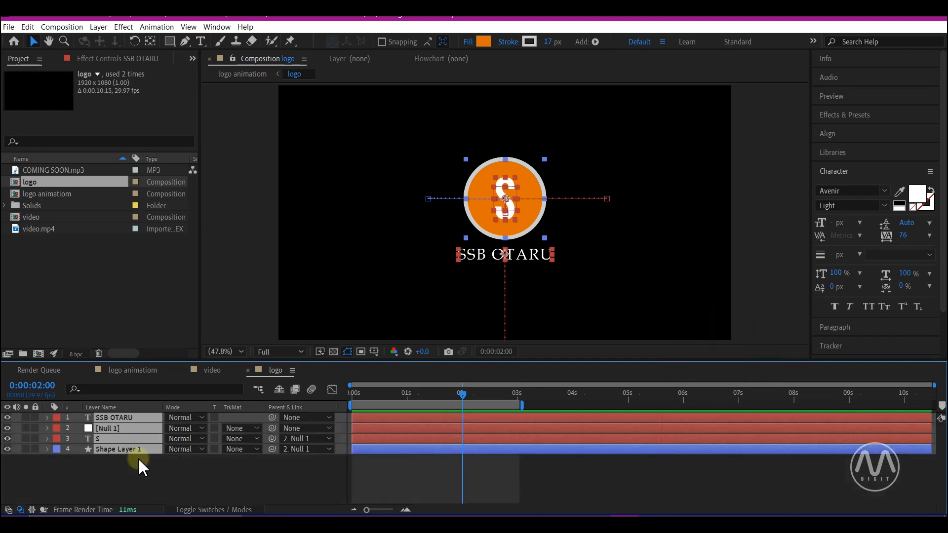